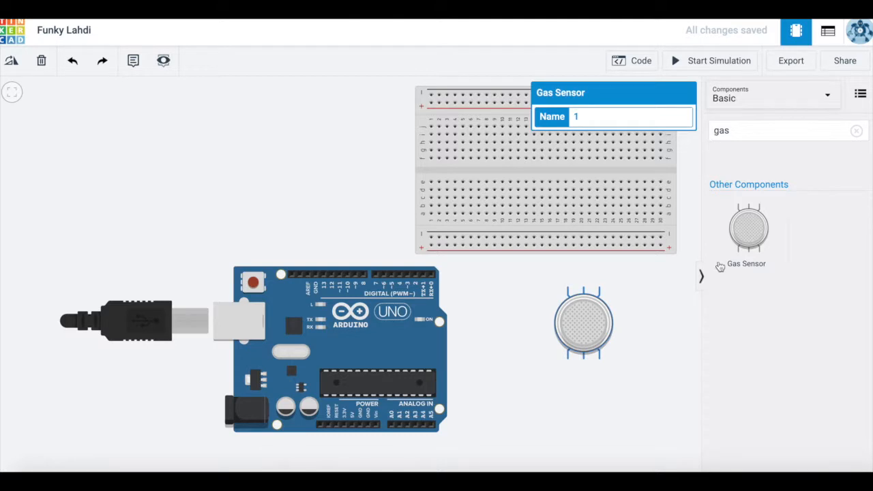
Step: Clear the component search for gas and place a resistor beside the gas sensor
{"action": "left_click", "coordinate": [746, 133]}
{"action": "key", "text": "BackSpace"}
{"action": "key", "text": "BackSpace"}
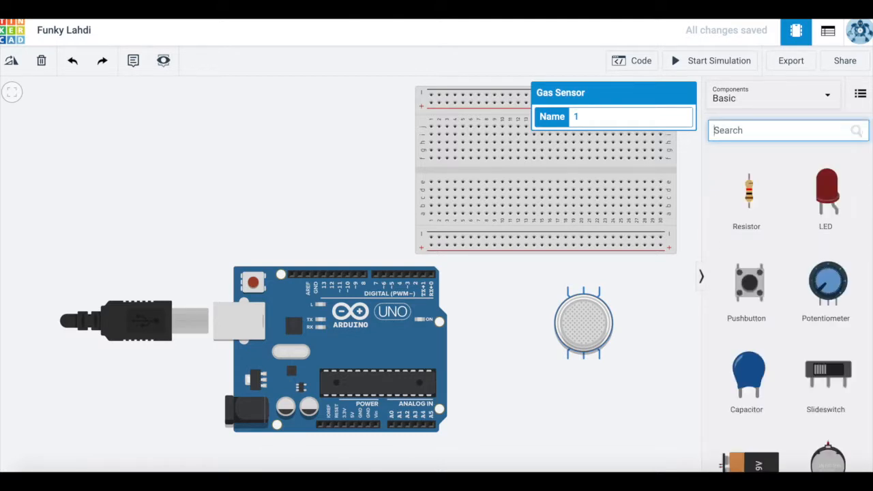
{"action": "left_click_drag", "start_coordinate": [748, 193], "coordinate": [647, 308]}
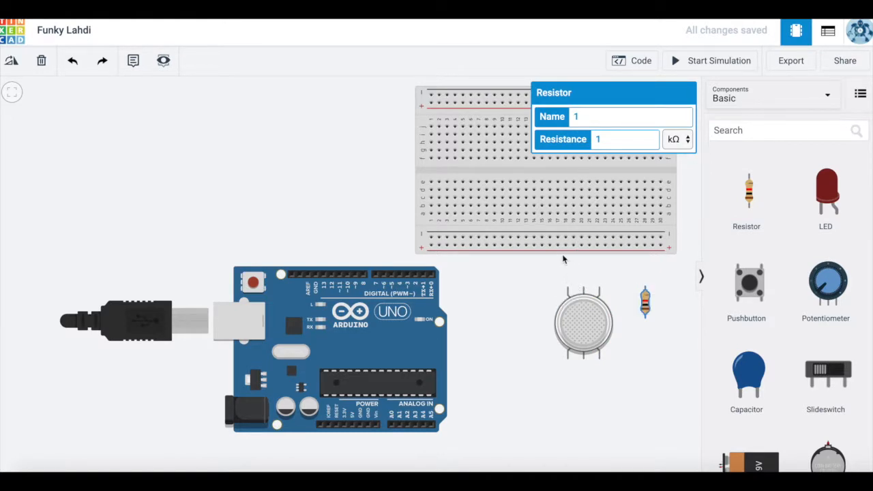
Step: Wire each of the gas sensor's three upper pins to the breadboard's lower positive rail
{"action": "left_click", "coordinate": [567, 290]}
{"action": "left_click", "coordinate": [566, 245]}
{"action": "left_click", "coordinate": [583, 290]}
{"action": "left_click", "coordinate": [582, 244]}
{"action": "left_click", "coordinate": [599, 290]}
{"action": "left_click", "coordinate": [599, 245]}
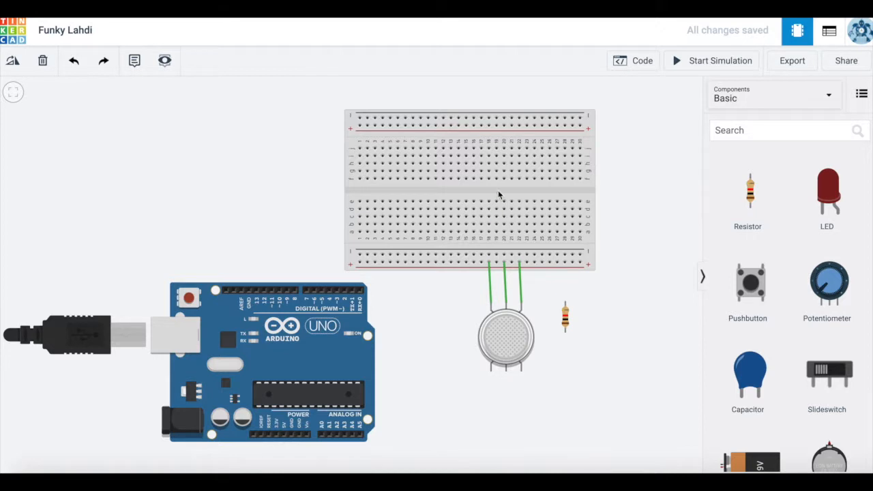
Step: Wire the gas sensor's lower middle pin around its side to the breadboard's lower negative rail near column 15
{"action": "left_click", "coordinate": [505, 372]}
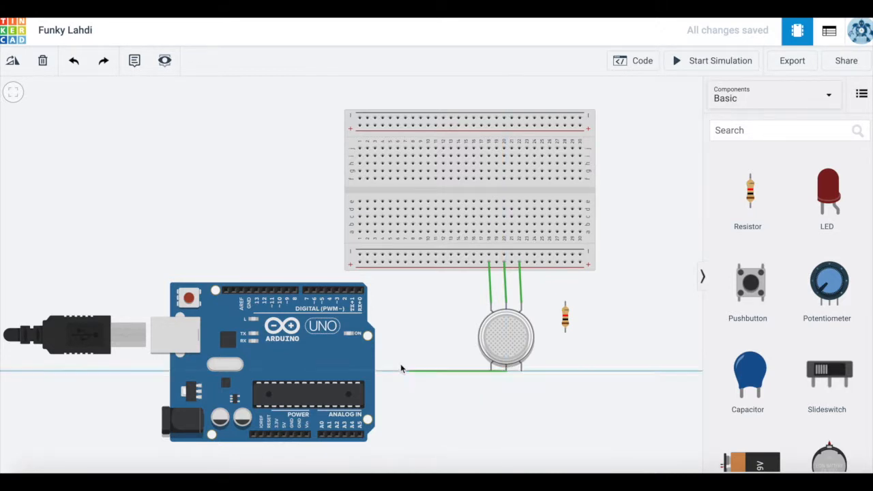
{"action": "left_click", "coordinate": [505, 390]}
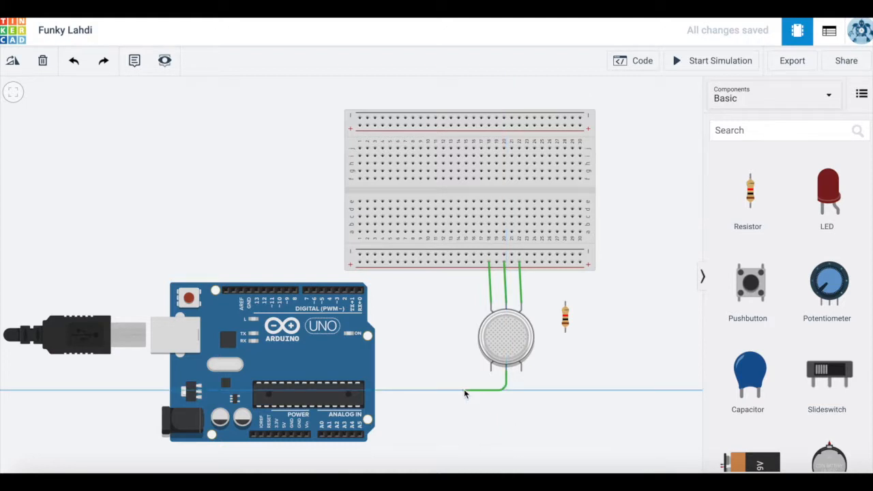
{"action": "left_click", "coordinate": [463, 391]}
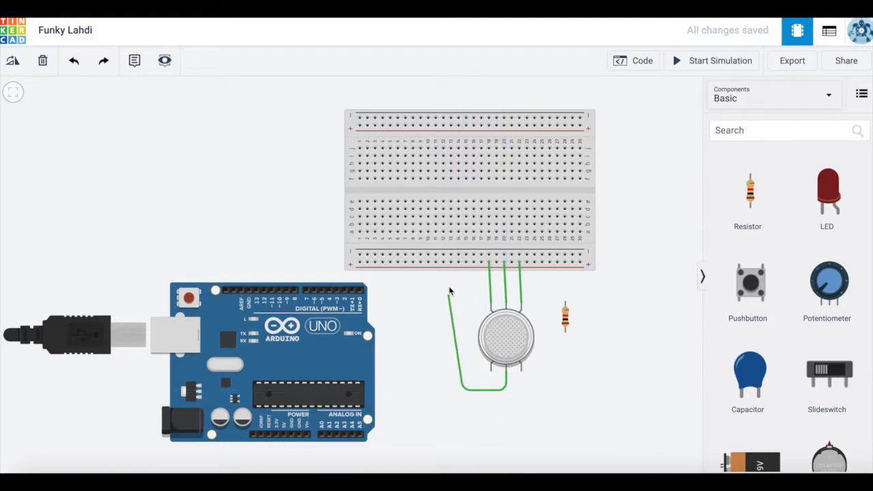
{"action": "left_click", "coordinate": [466, 256]}
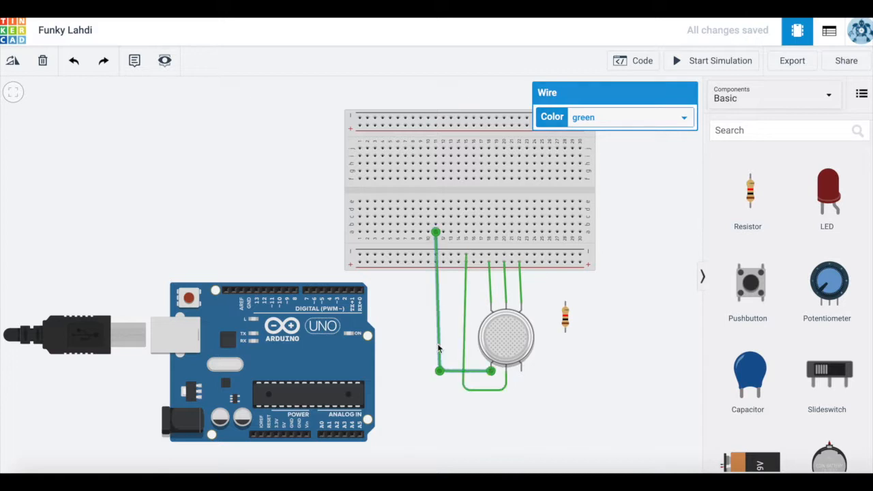
Step: Replace the wire from the gas sensor's B1 pin with one routed below the sensor to breadboard hole e11
{"action": "key", "text": "Delete"}
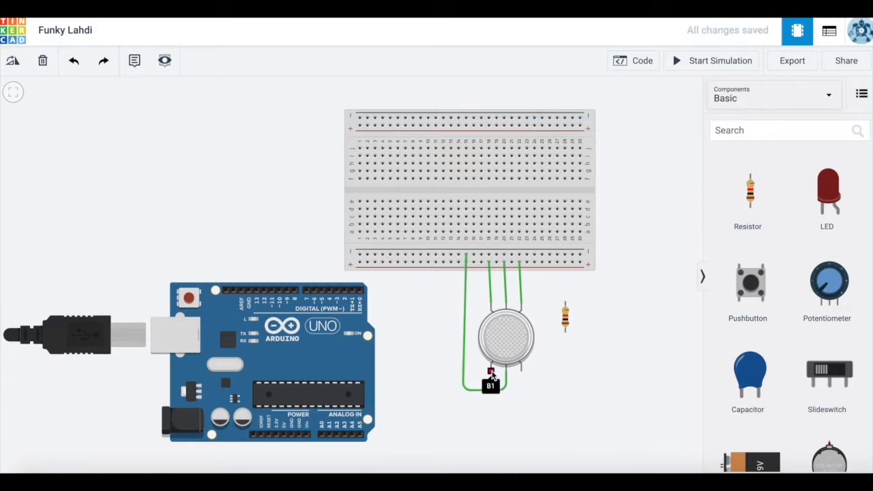
{"action": "left_click", "coordinate": [491, 373]}
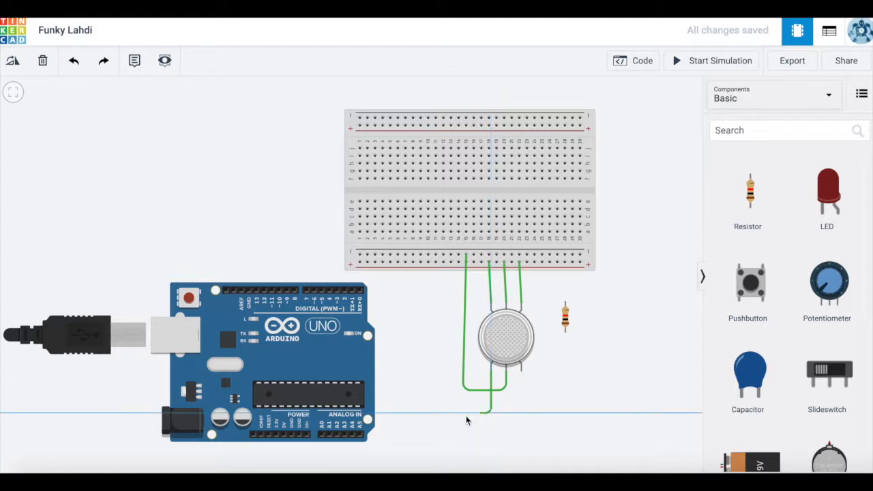
{"action": "left_click", "coordinate": [437, 413]}
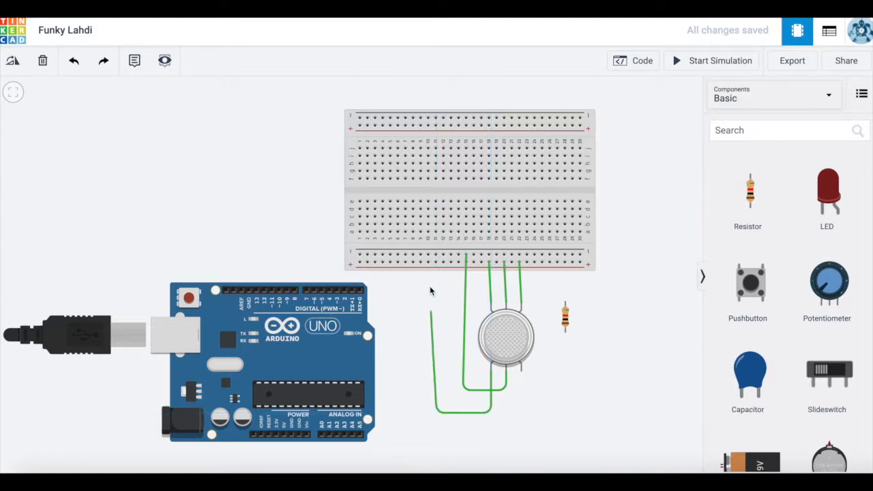
{"action": "left_click", "coordinate": [436, 203]}
Step: Wire the gas sensor's lower right pin along the same route to breadboard hole d11
{"action": "left_click", "coordinate": [521, 372]}
{"action": "left_click", "coordinate": [521, 413]}
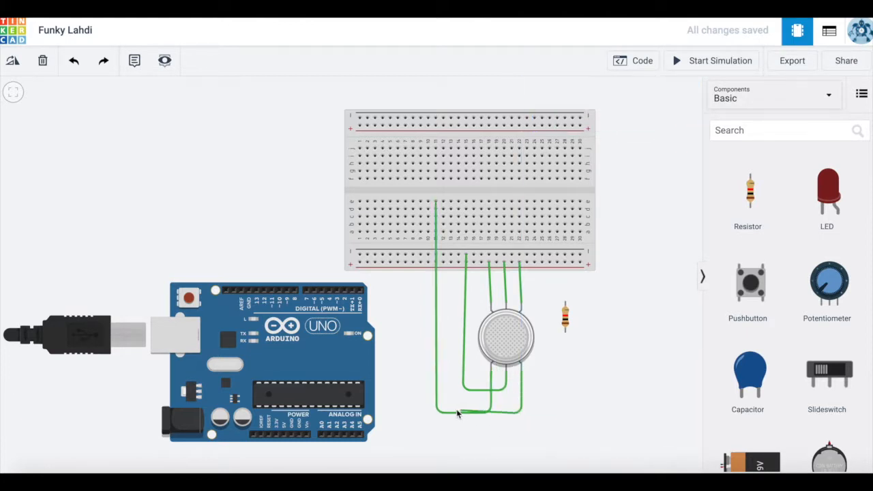
{"action": "left_click", "coordinate": [438, 413]}
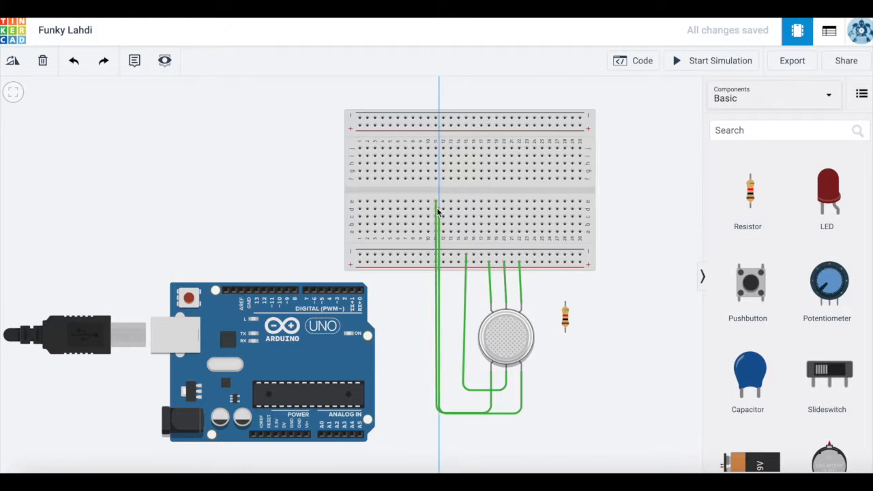
{"action": "left_click", "coordinate": [437, 209]}
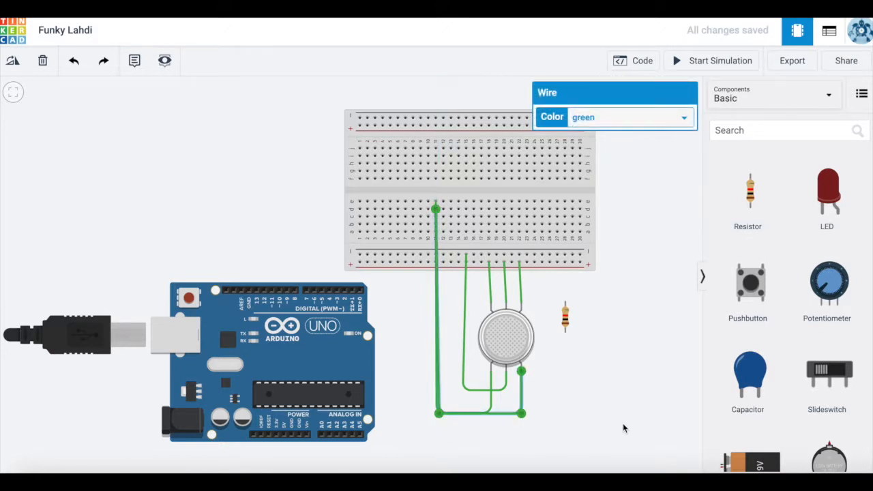
Step: Move the resistor onto the breadboard so it bridges column 11 and the lower negative rail
{"action": "left_click", "coordinate": [565, 319]}
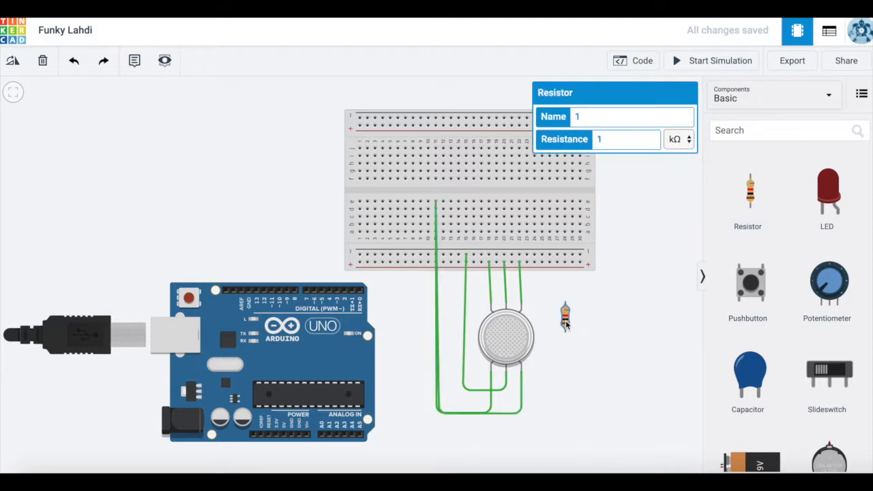
{"action": "left_click_drag", "start_coordinate": [565, 321], "coordinate": [439, 248]}
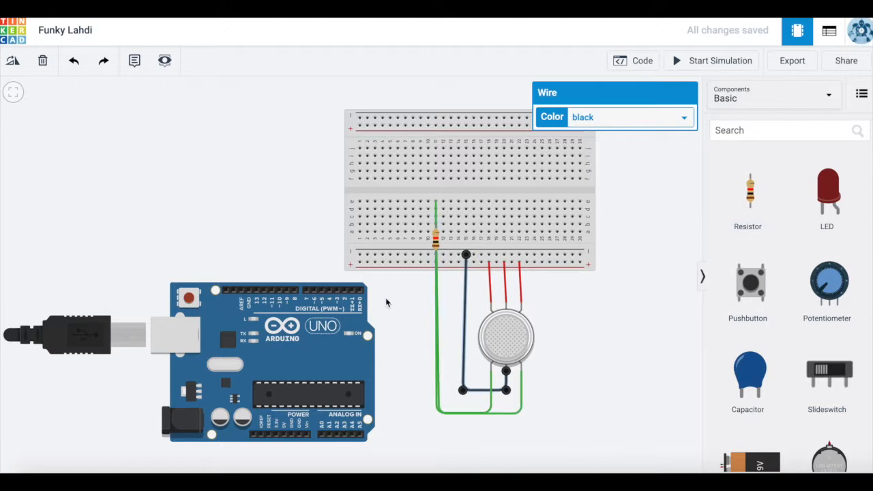
Step: Wire Arduino analog pin A0 to the resistor's upper terminal in breadboard column 11
{"action": "left_click", "coordinate": [322, 436]}
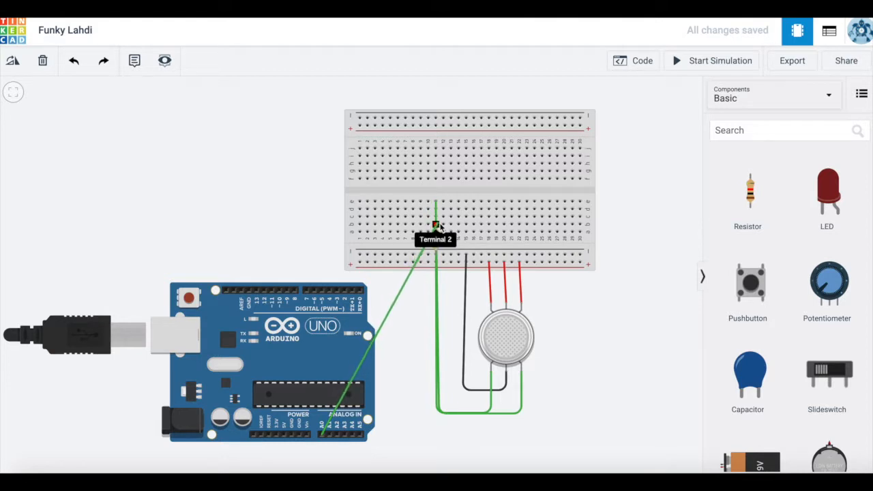
{"action": "left_click", "coordinate": [435, 225]}
{"action": "left_click", "coordinate": [429, 447]}
Step: Wire the Arduino's 5V pin to the breadboard's lower positive rail and a GND pin to the lower negative rail
{"action": "left_click", "coordinate": [283, 437]}
{"action": "left_click", "coordinate": [360, 263]}
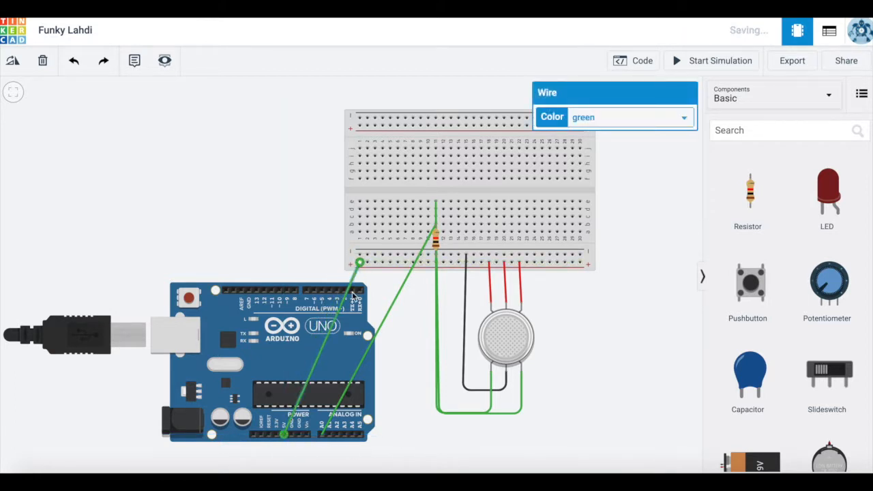
{"action": "left_click", "coordinate": [299, 437]}
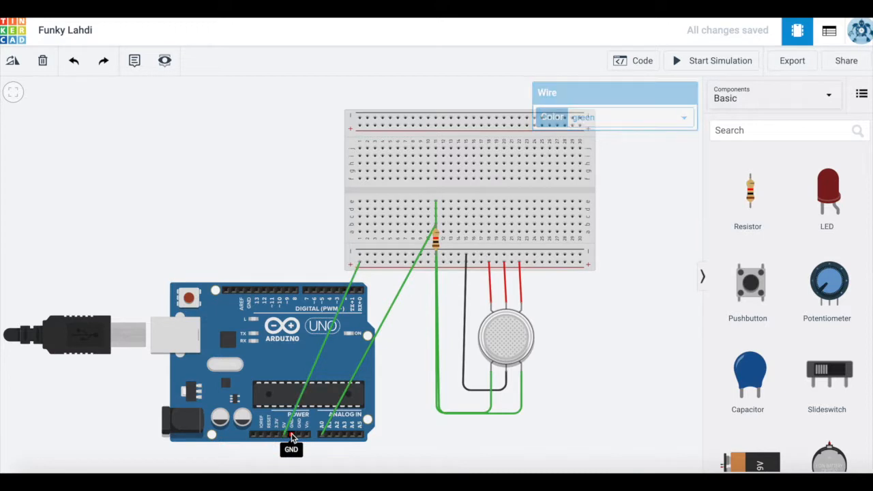
{"action": "left_click", "coordinate": [367, 254]}
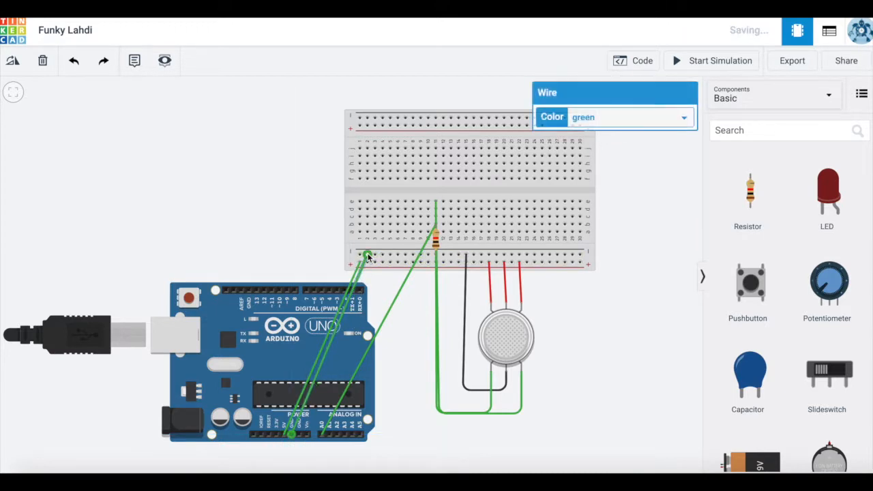
Step: Color the Arduino's 5V wire red and its GND wire black
{"action": "left_click", "coordinate": [330, 335]}
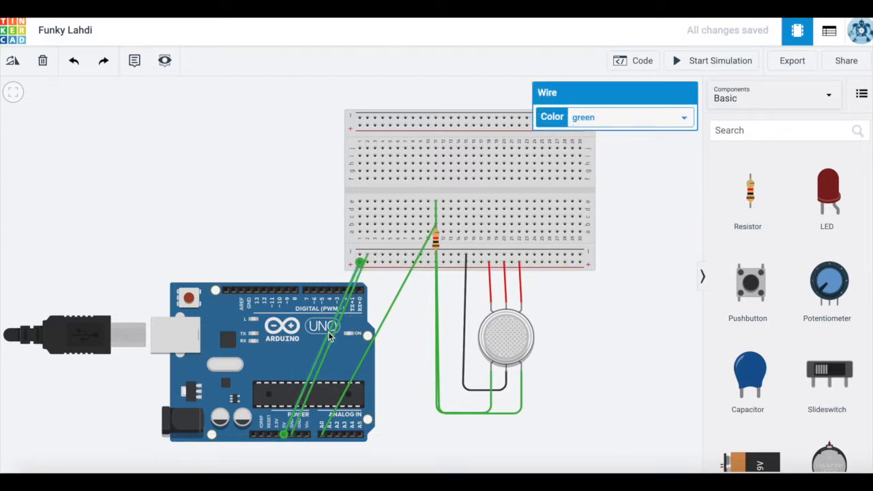
{"action": "left_click", "coordinate": [686, 122]}
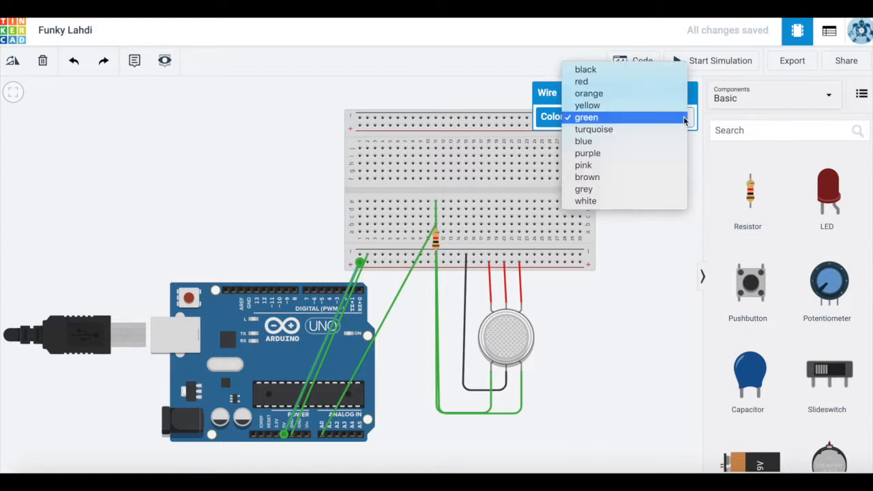
{"action": "left_click", "coordinate": [663, 69]}
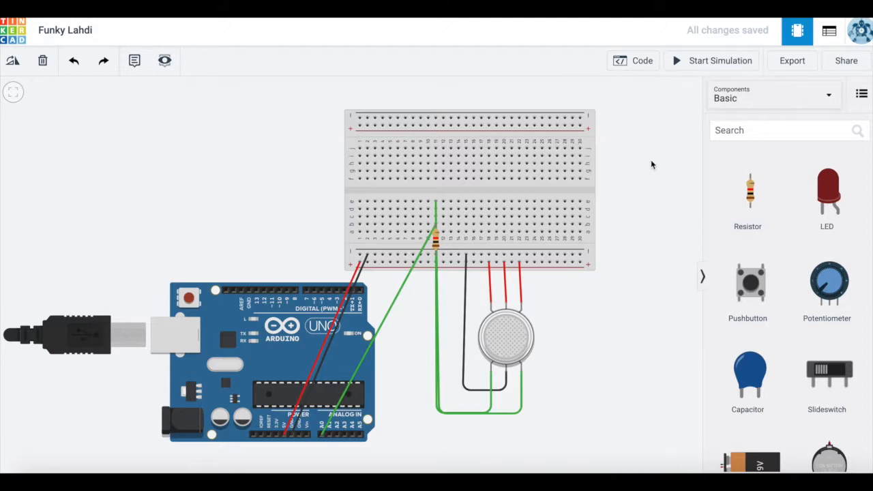
Step: Open the Arduino's block code and delete the default built-in LED blink blocks
{"action": "left_click", "coordinate": [631, 60]}
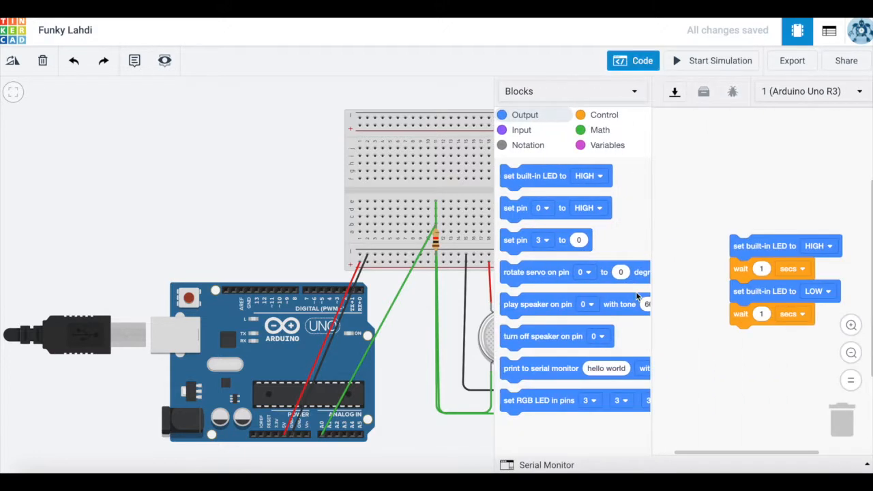
{"action": "left_click_drag", "start_coordinate": [748, 252], "coordinate": [838, 430]}
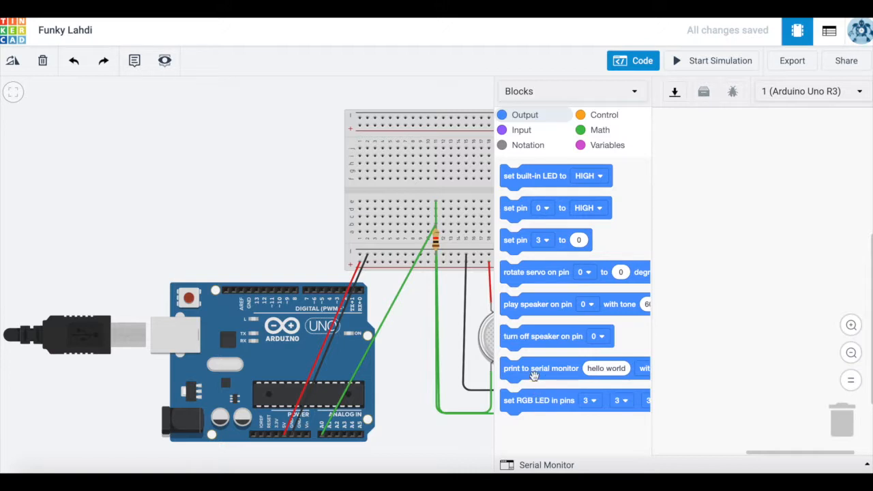
Step: Create a code variable named sensorRead
{"action": "left_click", "coordinate": [586, 147]}
{"action": "left_click", "coordinate": [552, 175]}
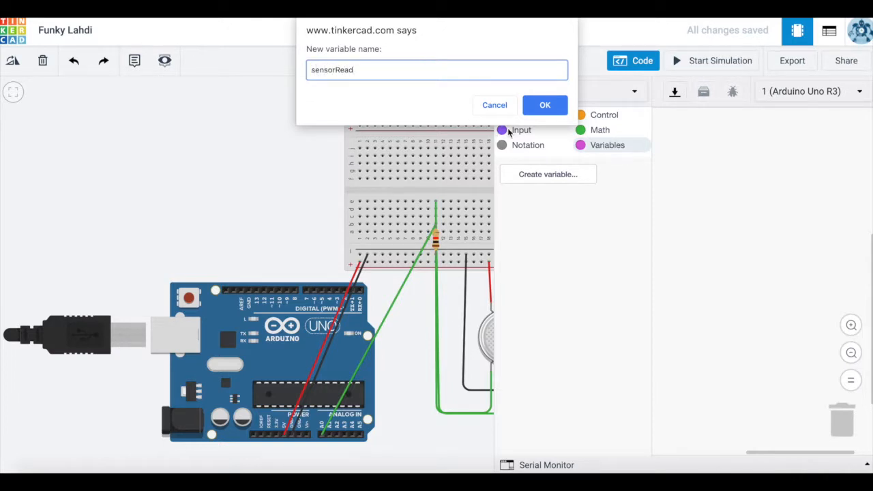
{"action": "left_click", "coordinate": [543, 104]}
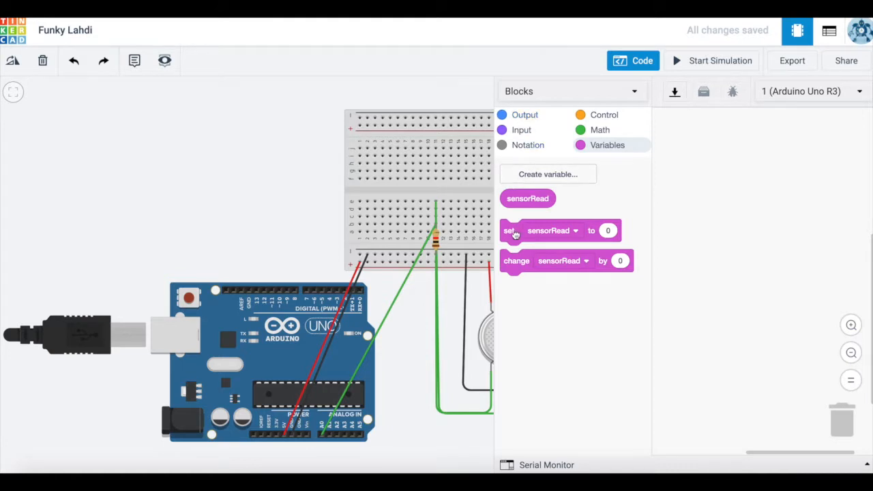
Step: Add a block that sets sensorRead to the reading of analog pin A0
{"action": "left_click_drag", "start_coordinate": [515, 233], "coordinate": [689, 166]}
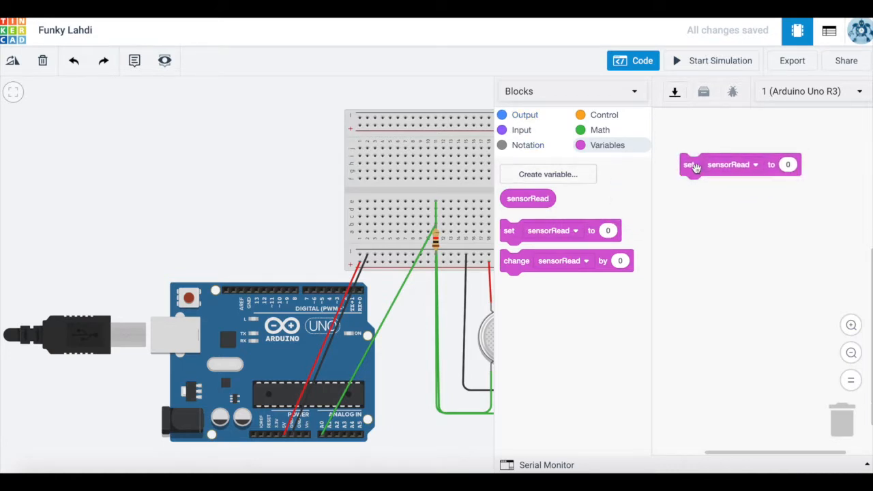
{"action": "left_click", "coordinate": [522, 129]}
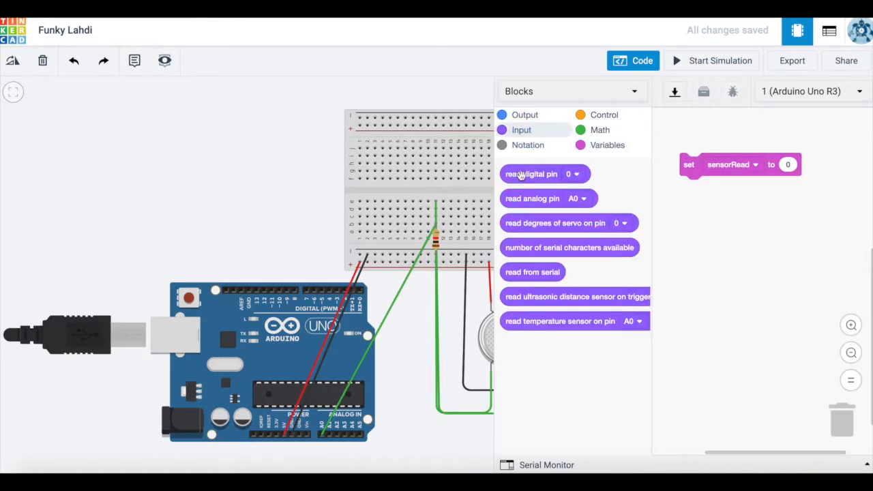
{"action": "left_click_drag", "start_coordinate": [525, 199], "coordinate": [795, 168]}
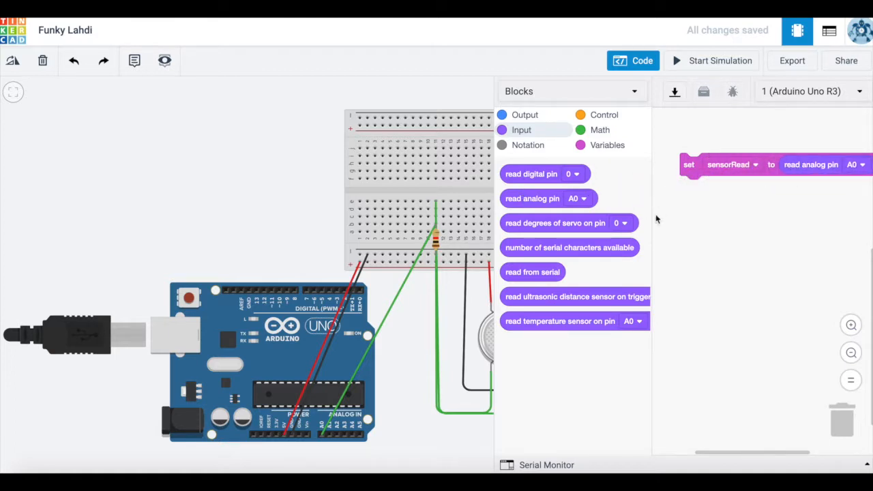
{"action": "left_click_drag", "start_coordinate": [691, 166], "coordinate": [667, 159]}
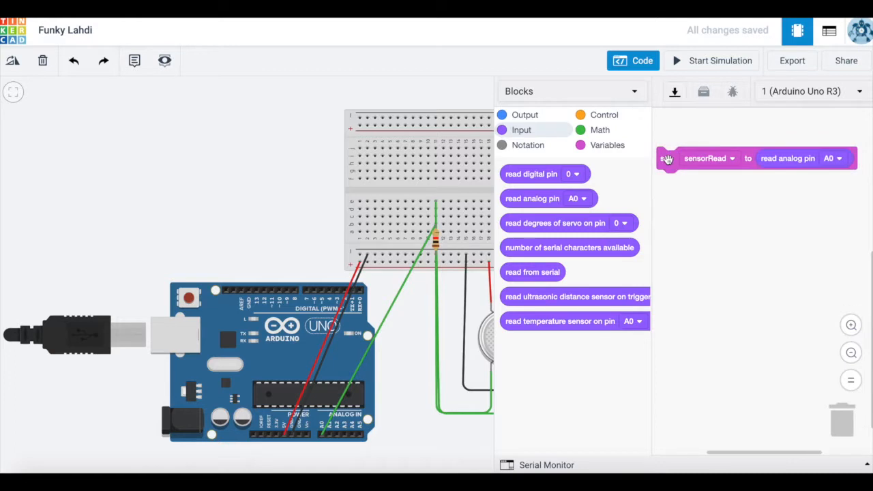
Step: Add a print to serial monitor block below and make it print sensorRead with a newline
{"action": "left_click", "coordinate": [523, 118]}
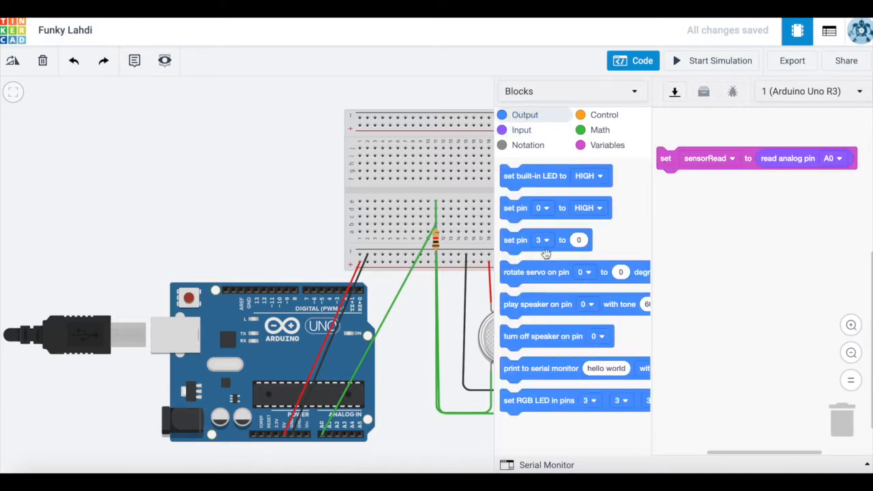
{"action": "left_click_drag", "start_coordinate": [530, 369], "coordinate": [685, 227]}
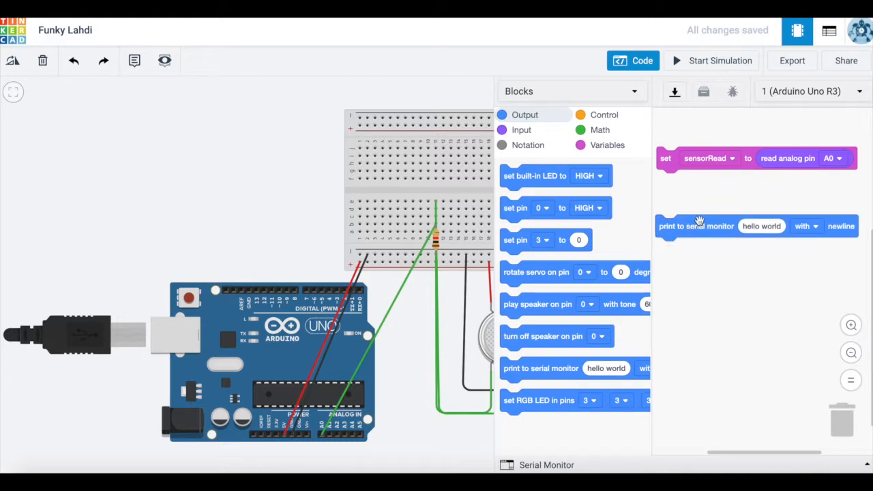
{"action": "left_click", "coordinate": [602, 145]}
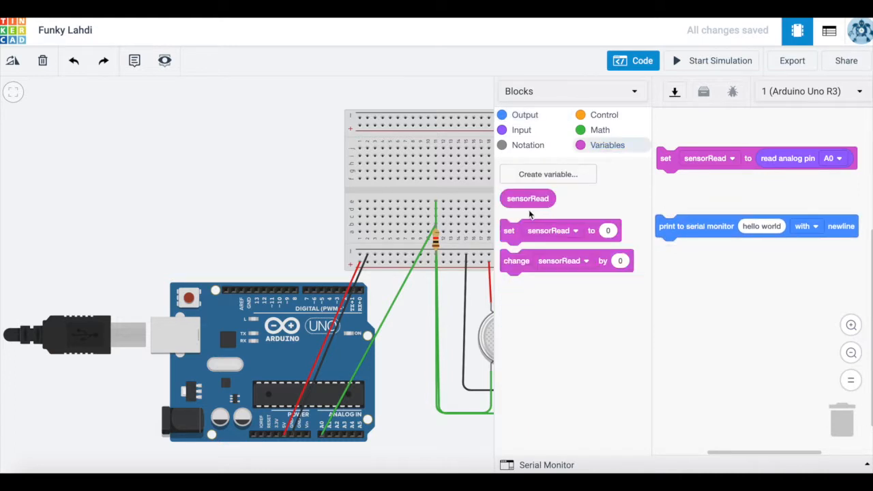
{"action": "left_click_drag", "start_coordinate": [523, 201], "coordinate": [759, 227]}
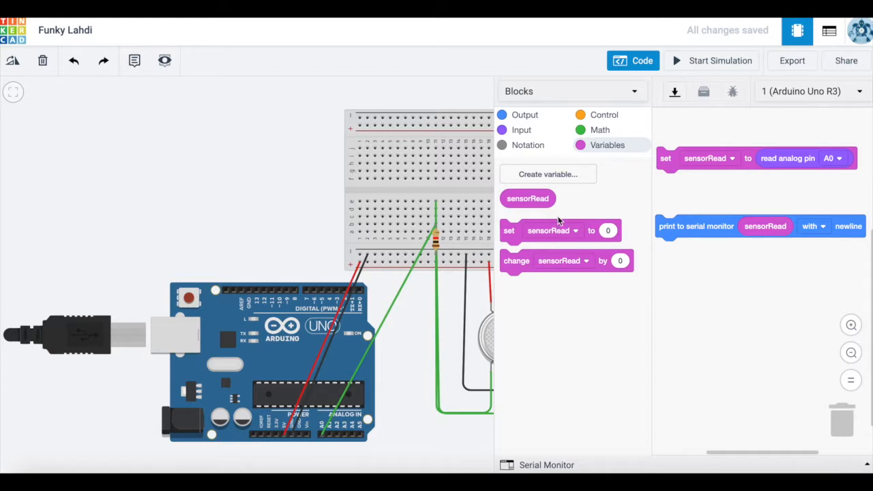
Step: Add a print to serial monitor block above the sensorRead print and set it to print "sensor:" without a newline
{"action": "left_click", "coordinate": [520, 115]}
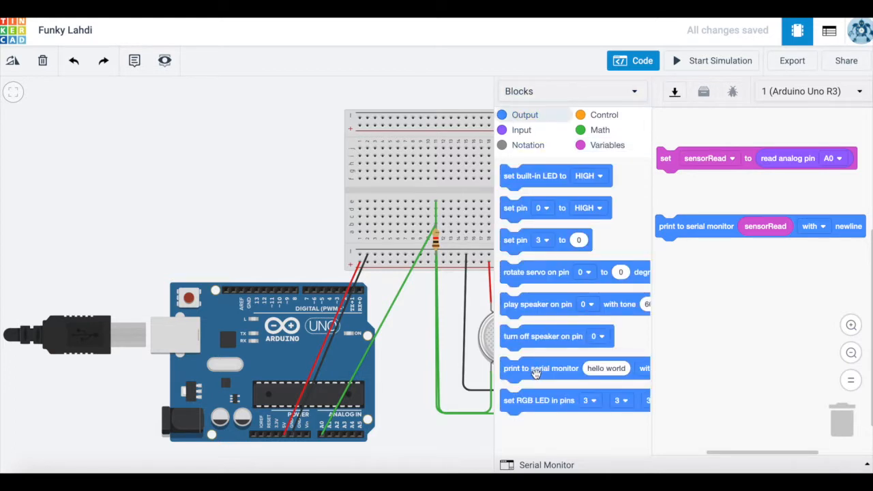
{"action": "left_click_drag", "start_coordinate": [536, 373], "coordinate": [692, 207]}
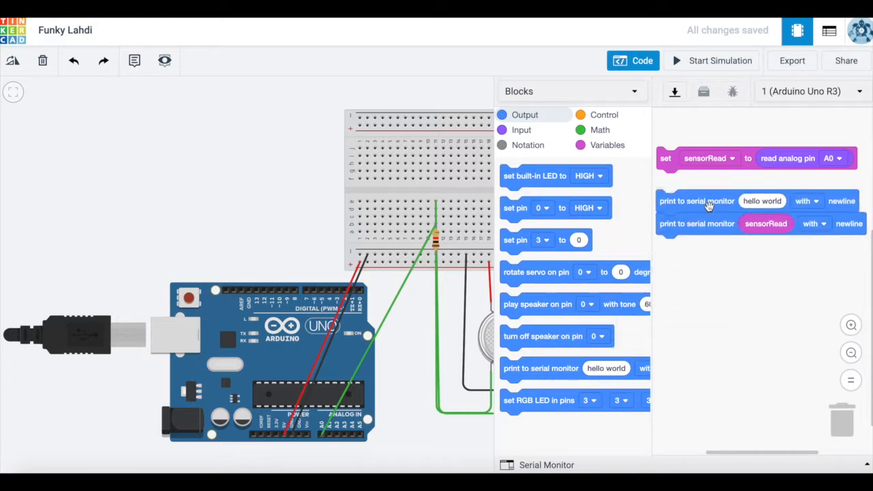
{"action": "left_click", "coordinate": [816, 202]}
{"action": "left_click", "coordinate": [787, 247]}
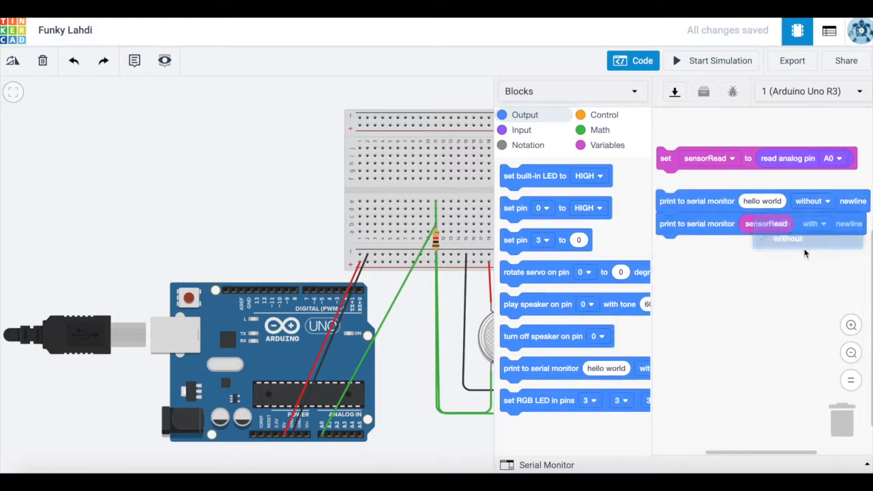
{"action": "left_click", "coordinate": [767, 204]}
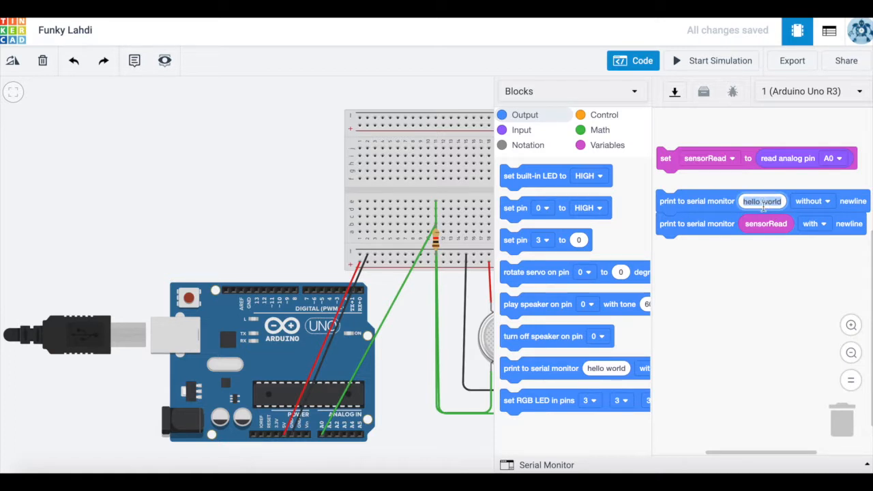
{"action": "type", "text": "sensor"}
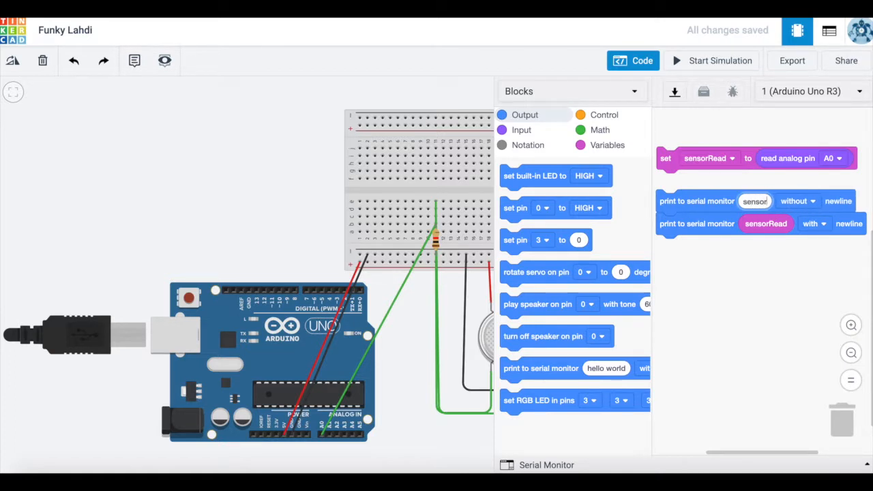
{"action": "type", "text": ":"}
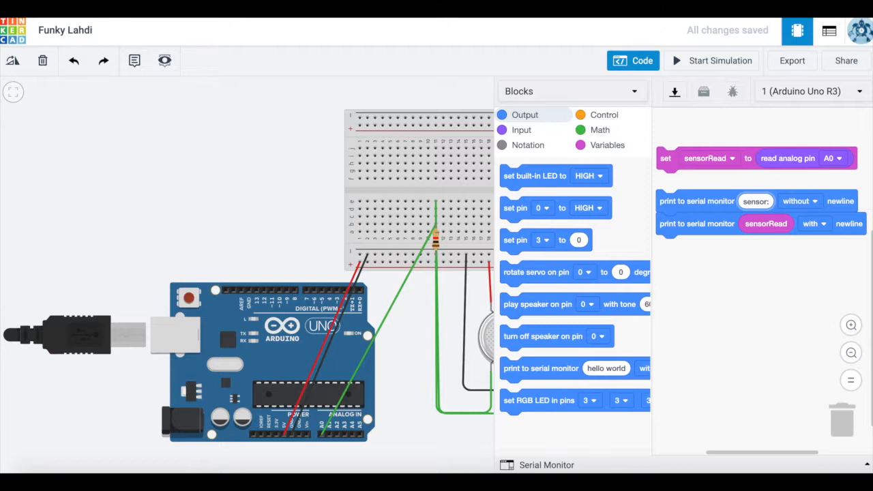
{"action": "left_click", "coordinate": [763, 258]}
Step: Open the serial monitor and start the simulation to watch the printed sensor readings
{"action": "left_click", "coordinate": [531, 466]}
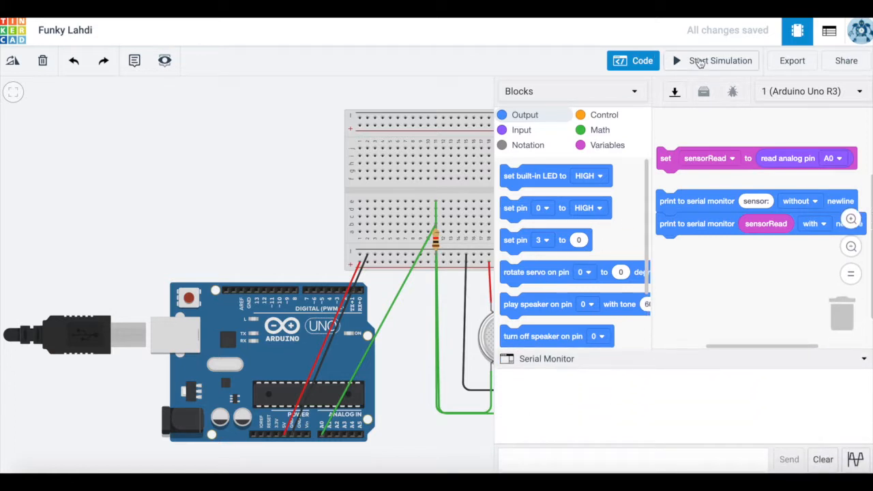
{"action": "left_click", "coordinate": [700, 63]}
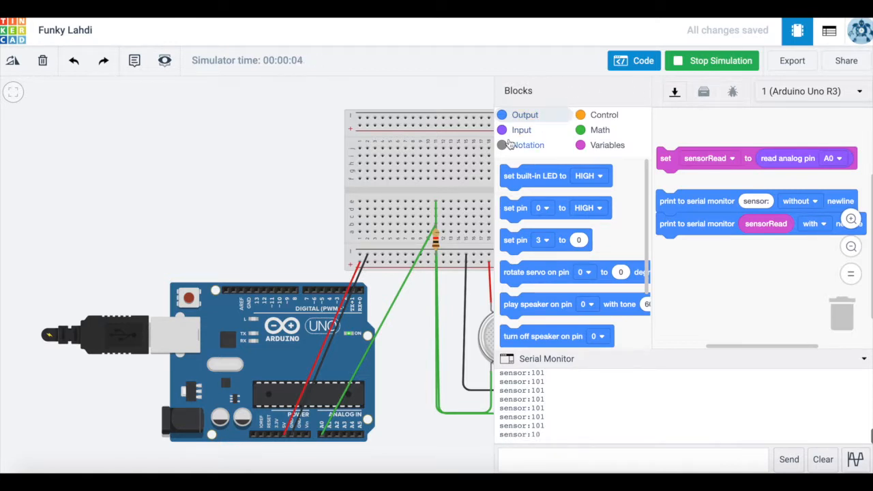
{"action": "left_click", "coordinate": [396, 192]}
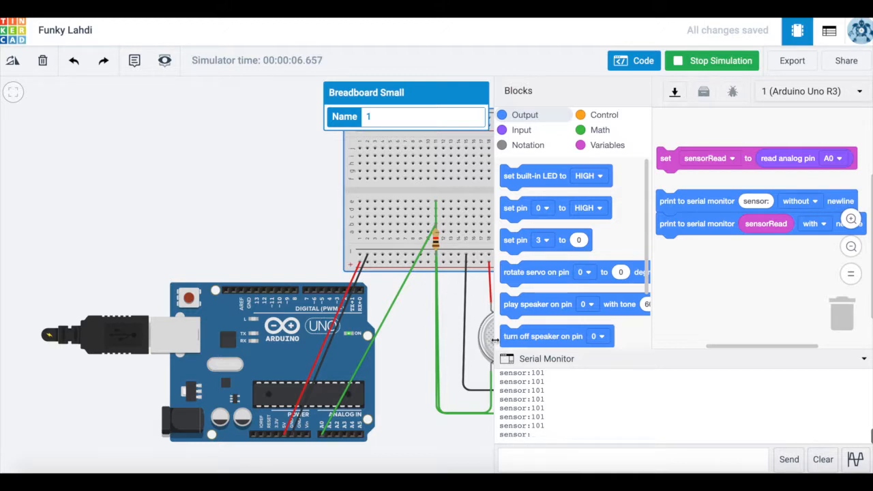
Step: Select the gas sensor and move the smoke cloud closer to it to test how the readings respond
{"action": "left_click", "coordinate": [486, 335]}
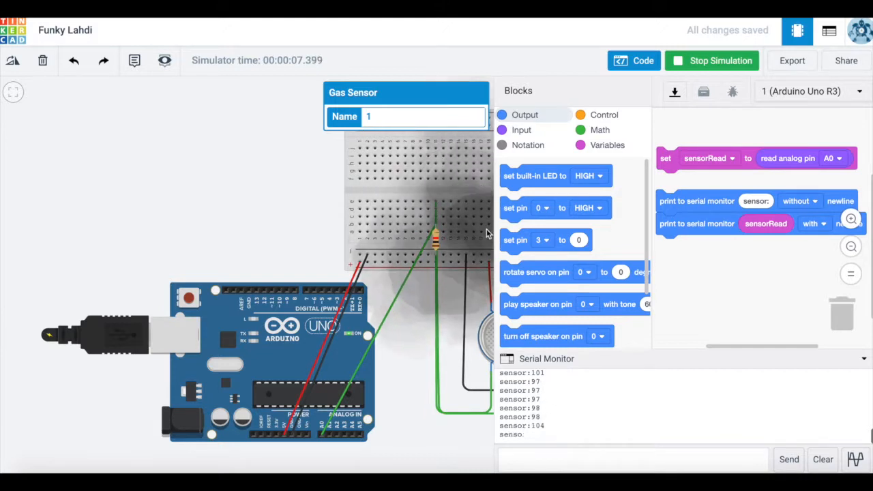
{"action": "left_click_drag", "start_coordinate": [486, 233], "coordinate": [505, 311]}
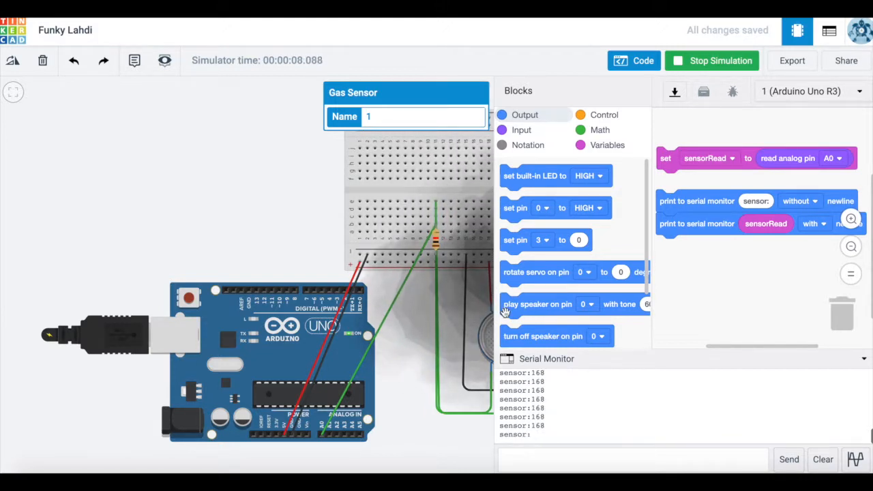
{"action": "left_click_drag", "start_coordinate": [490, 296], "coordinate": [493, 336]}
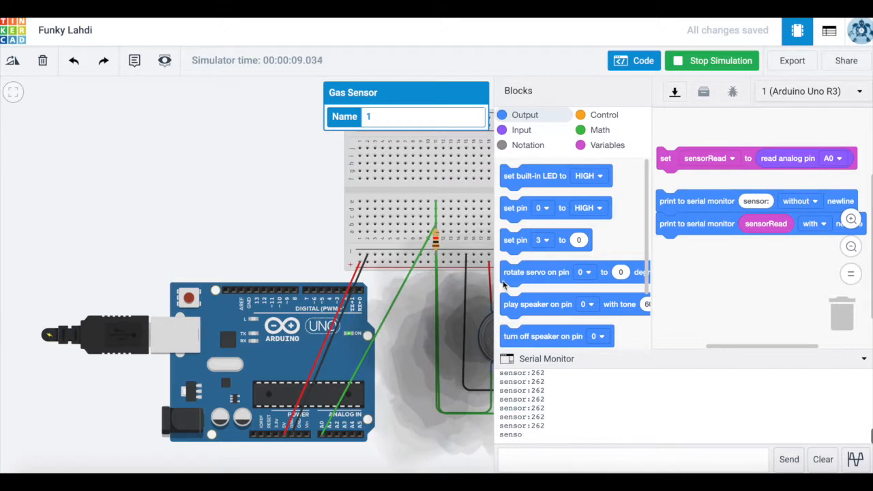
Step: Stop the simulation and hide the code editor to show the whole circuit
{"action": "left_click", "coordinate": [704, 61]}
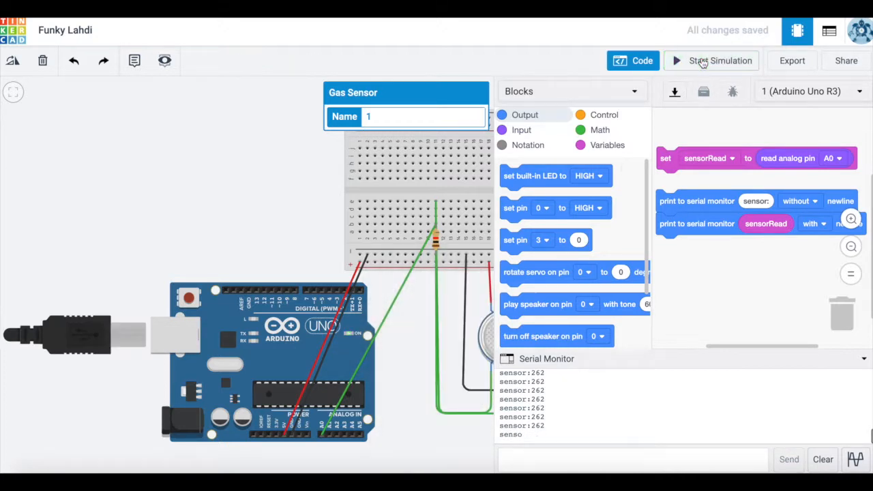
{"action": "left_click", "coordinate": [638, 63]}
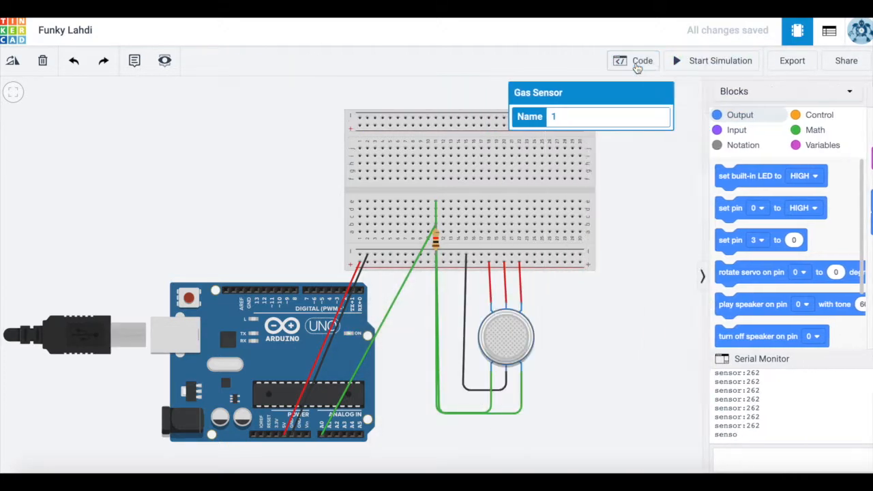